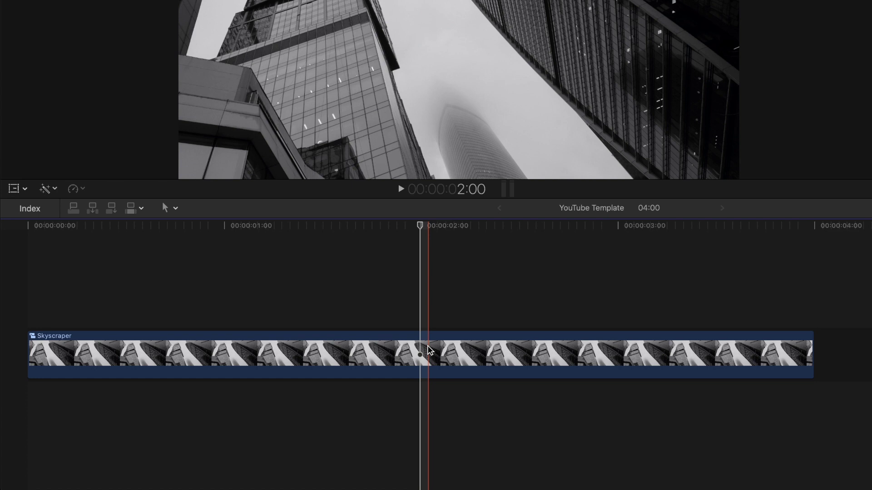
Step: Select the Skyscraper clip and choose Crop from the viewer's Transform pop-up menu
left_click(422, 339)
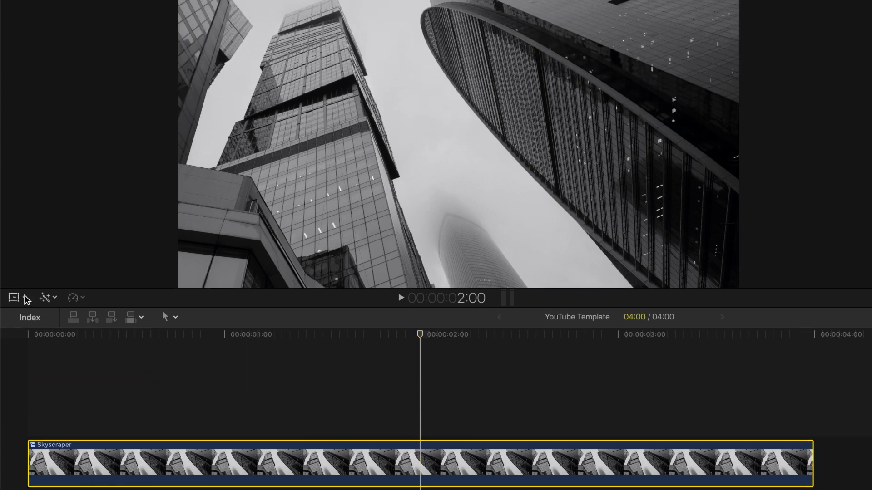
left_click(25, 200)
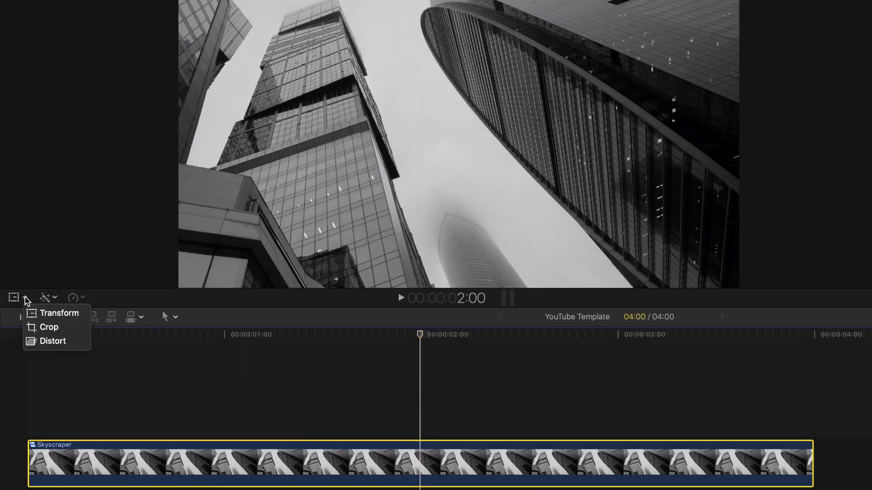
left_click(69, 335)
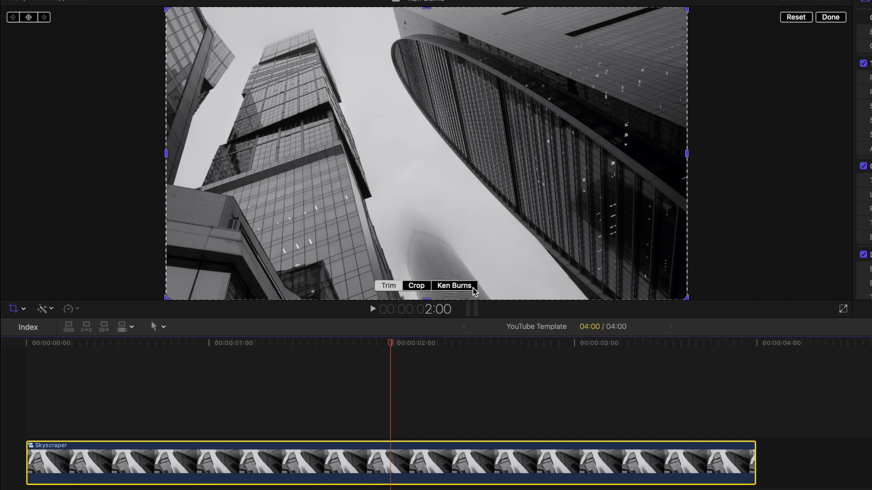
Step: Switch to Ken Burns, set the Start frame to nearly full picture and tighten the End frame around the towers, then preview
left_click(454, 286)
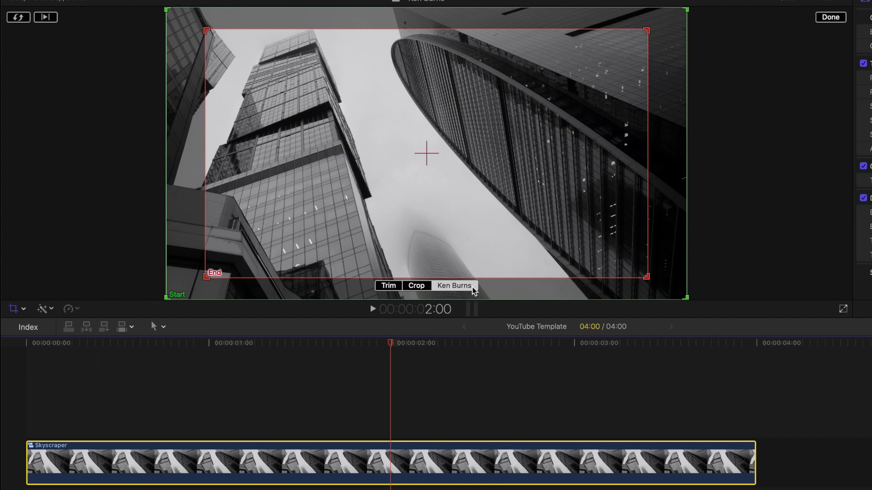
left_click_drag(167, 298, 330, 154)
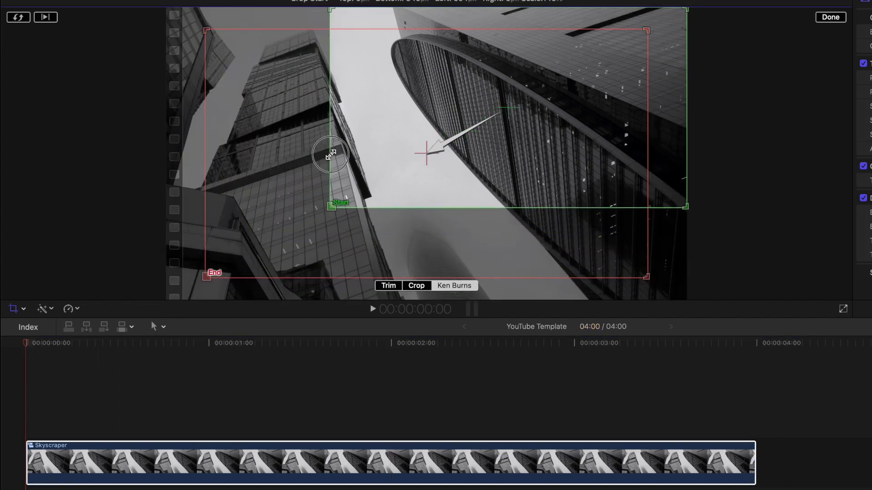
left_click_drag(331, 155, 168, 314)
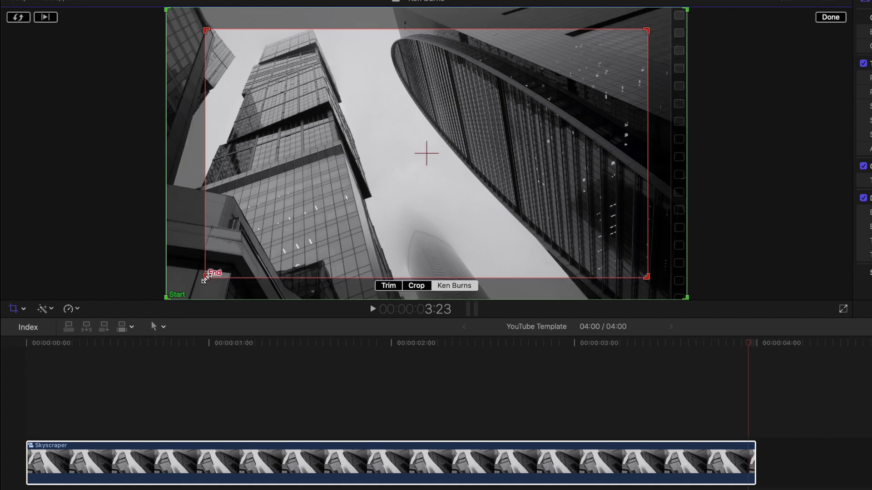
left_click_drag(206, 277, 227, 266)
left_click_drag(443, 204, 460, 185)
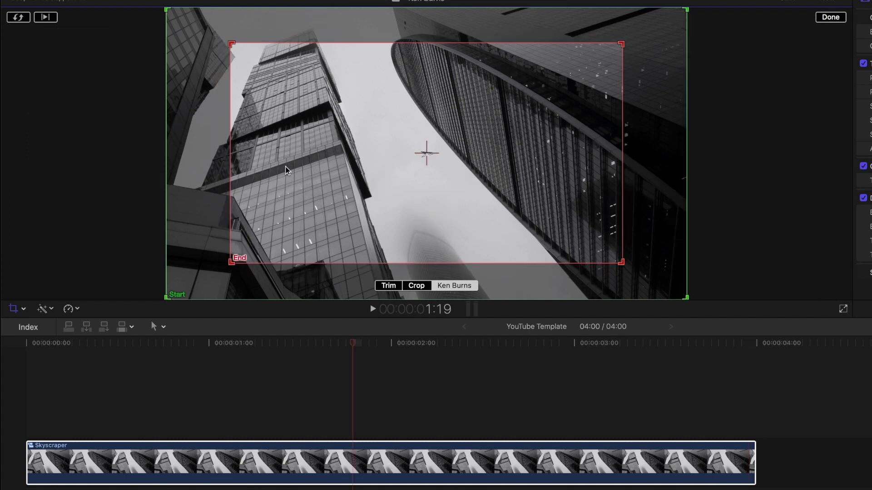
left_click(46, 17)
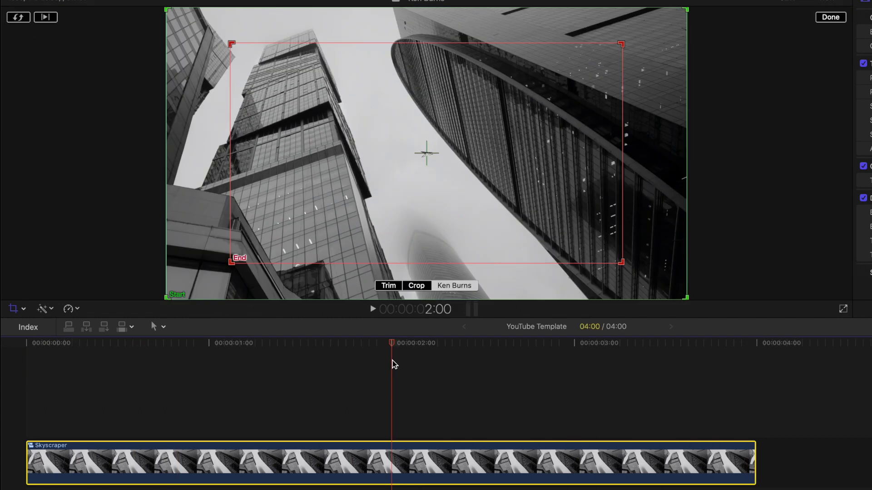
left_click(831, 19)
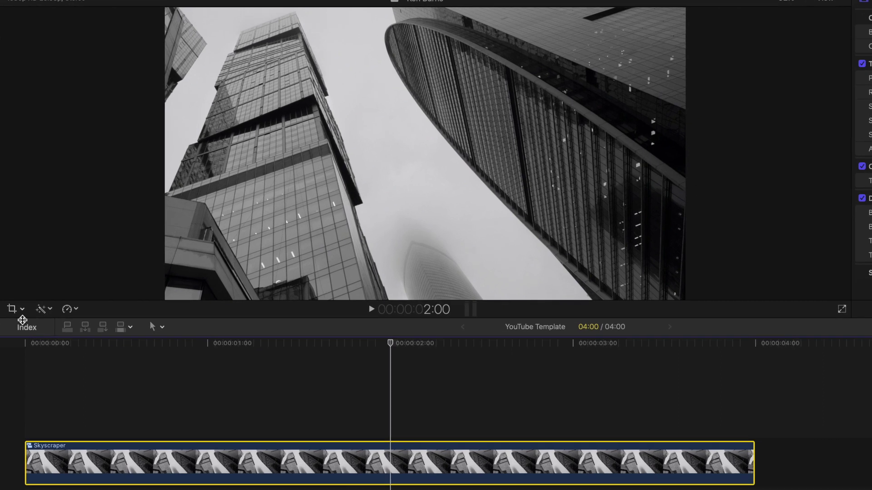
left_click(12, 309)
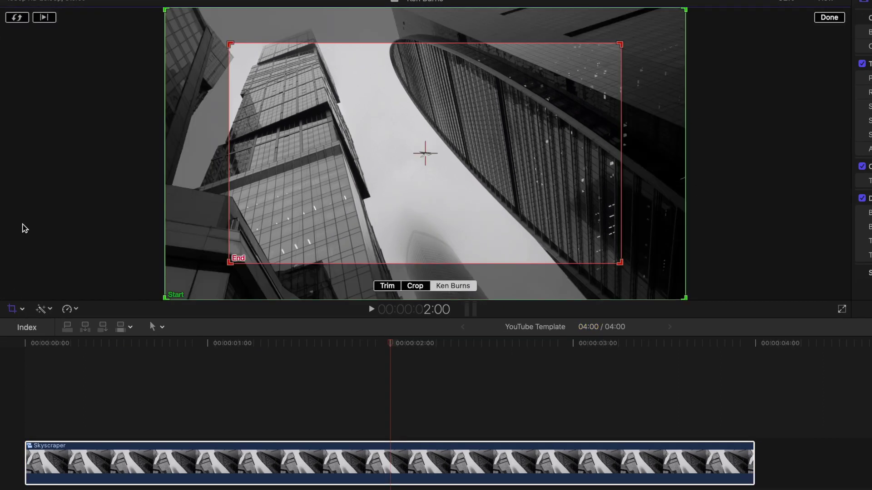
Step: Swap the Ken Burns Start and End frames and click Done
left_click(17, 19)
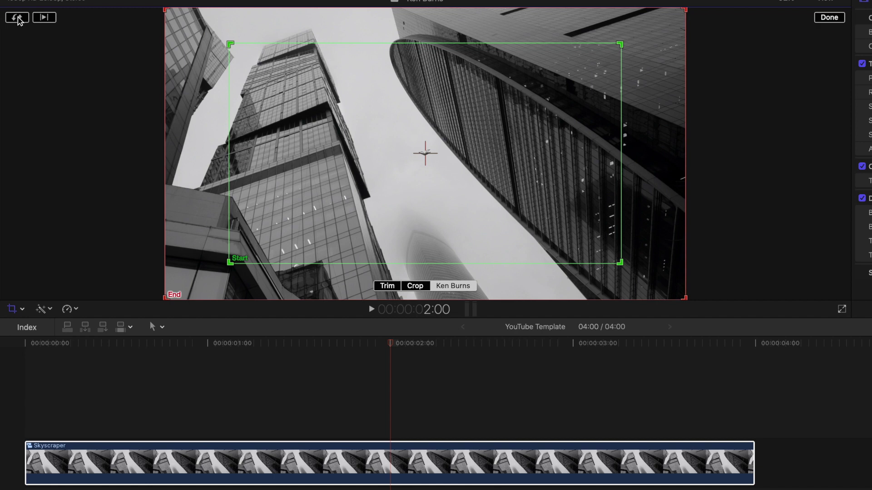
left_click(392, 374)
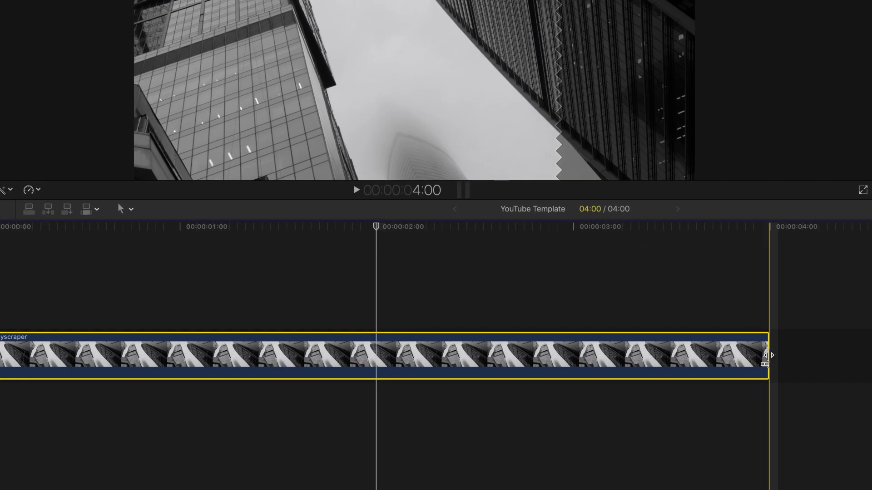
Step: Drag the Skyscraper clip's right edge left to trim it to 3:15
left_click_drag(769, 358, 697, 365)
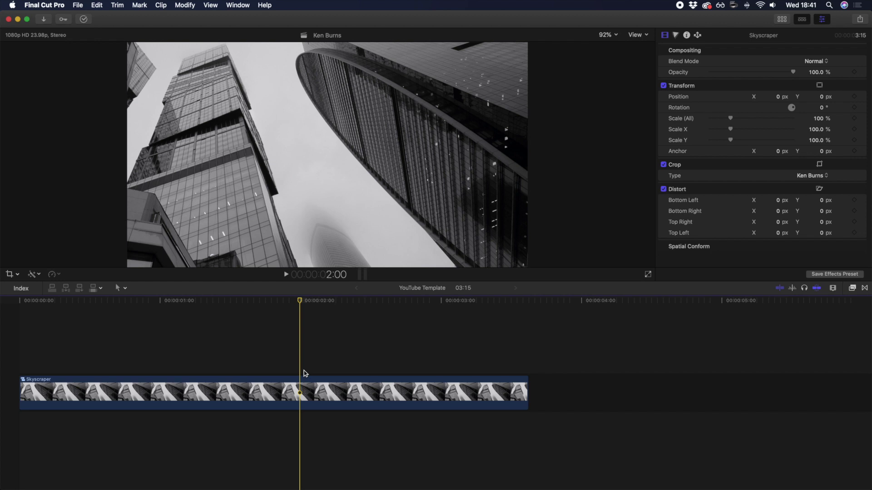
Step: Reopen Ken Burns on the Skyscraper clip, then shrink the Start frame and move it higher
left_click(303, 386)
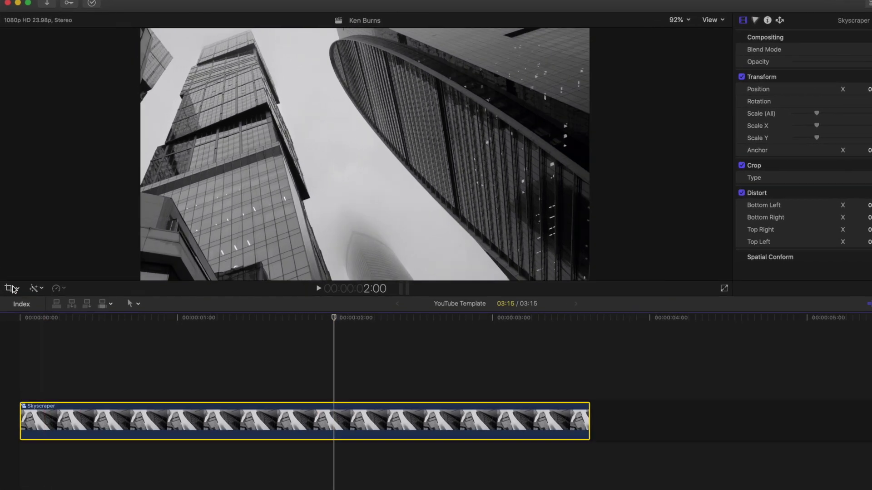
key("shift+c")
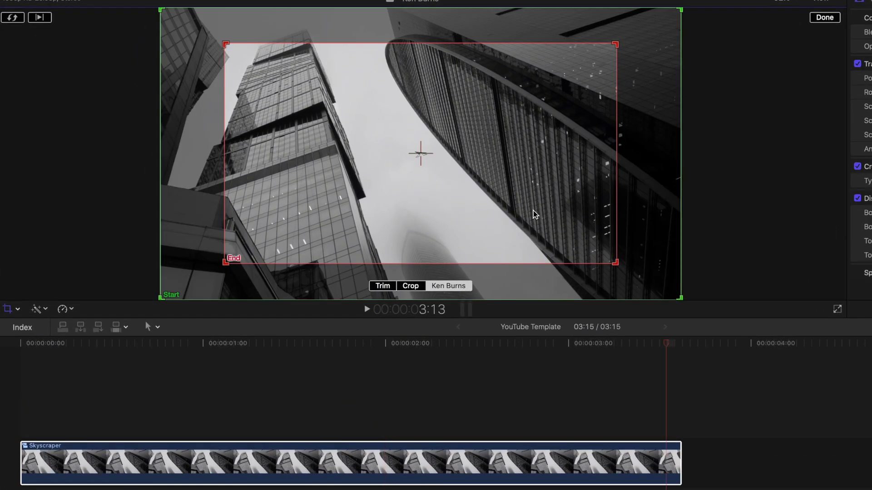
left_click(680, 10)
left_click_drag(655, 30, 595, 68)
left_click_drag(203, 220, 203, 198)
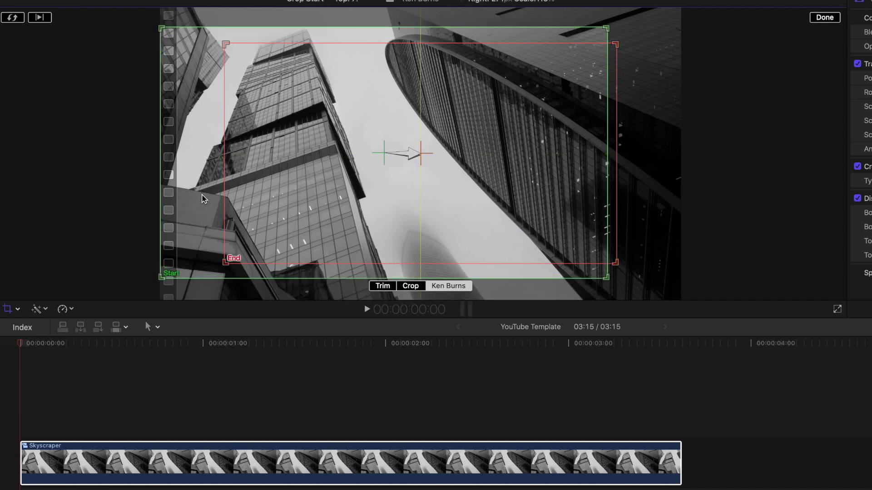
Step: Resize the End frame beside the Start frame to form a sideways pan, and preview it
left_click(615, 214)
left_click_drag(615, 35, 634, 28)
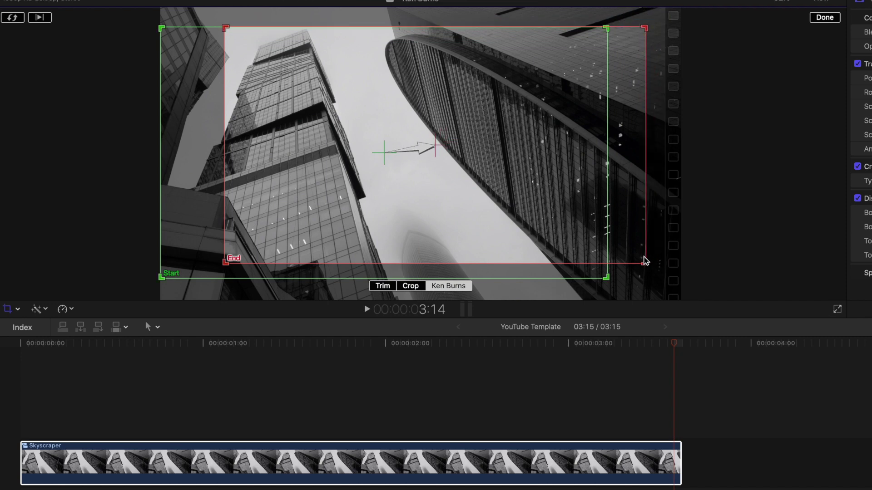
left_click_drag(645, 260, 680, 278)
left_click_drag(225, 278, 231, 280)
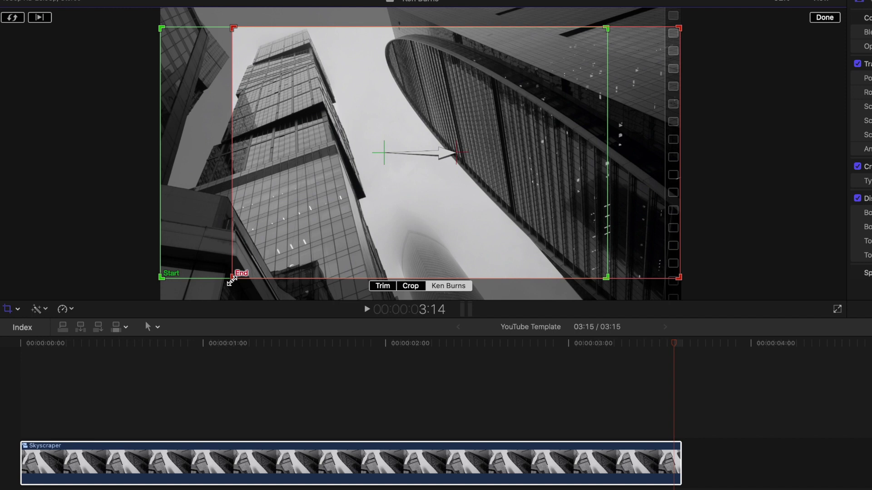
left_click(40, 18)
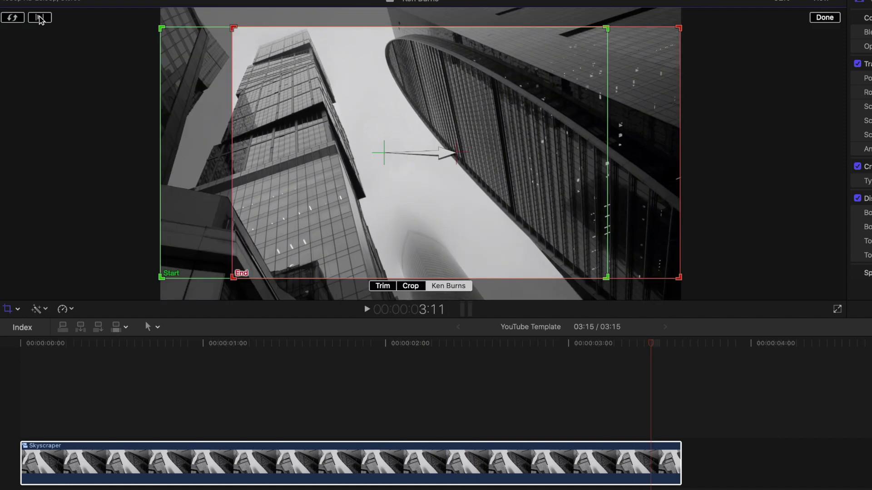
Step: Swap Start and End to reverse the pan, apply it, and return the playhead to 2 seconds
left_click(12, 18)
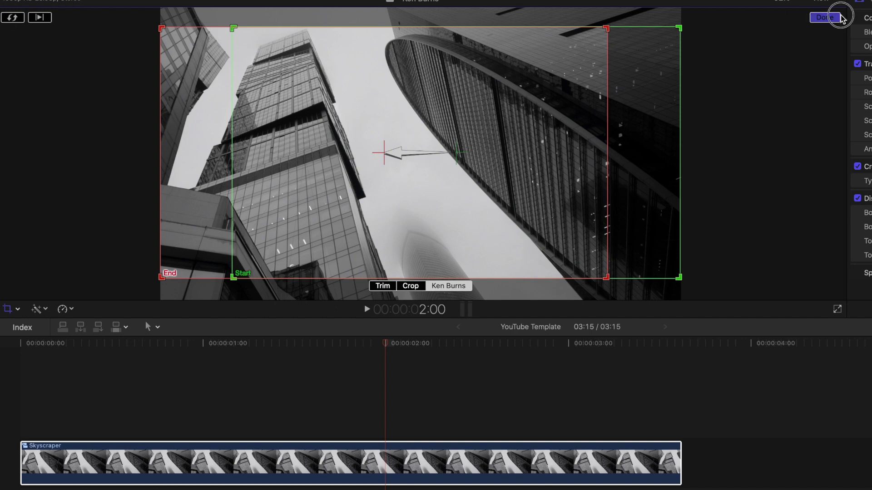
left_click(825, 17)
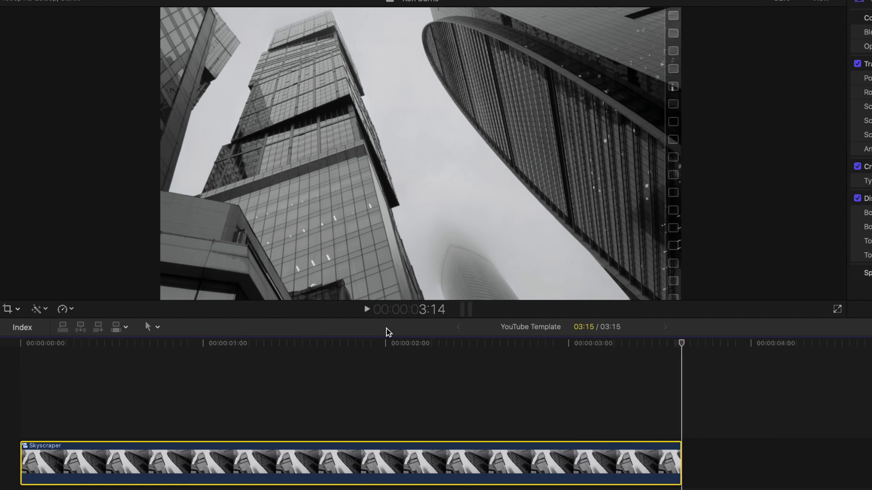
left_click(385, 332)
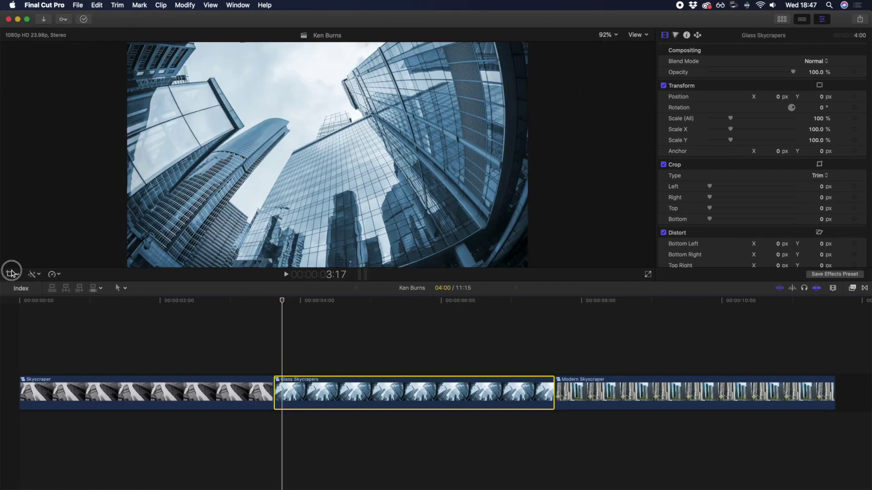
Step: Apply a Ken Burns move to the Glass Skyscrapers clip
left_click(9, 275)
left_click(14, 50)
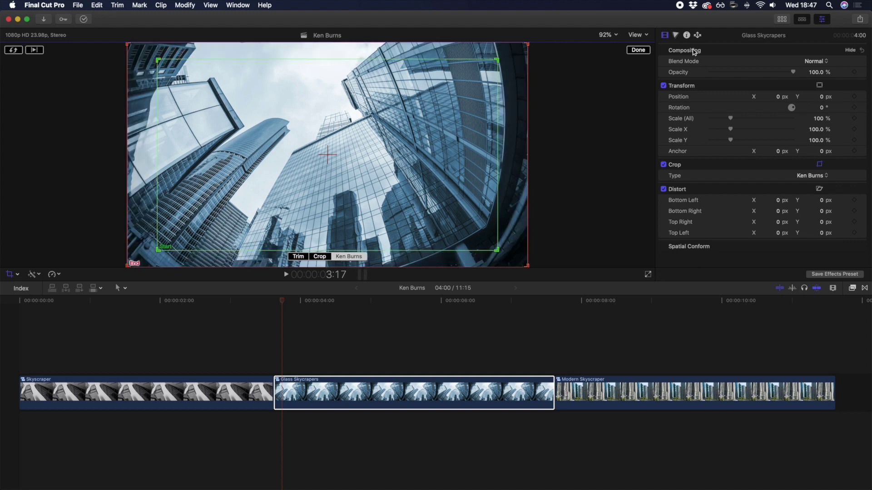
left_click(620, 302)
Step: Apply a Ken Burns move to the Modern Skyscraper clip
left_click(9, 275)
left_click(343, 257)
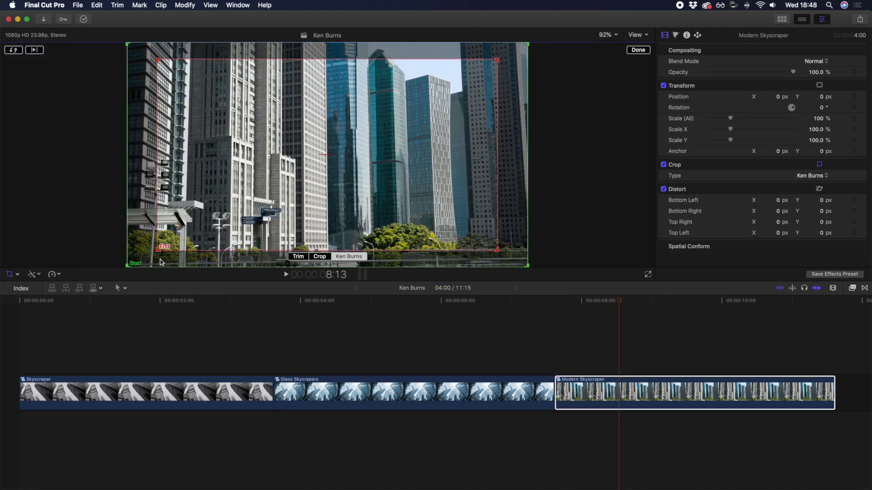
left_click(646, 51)
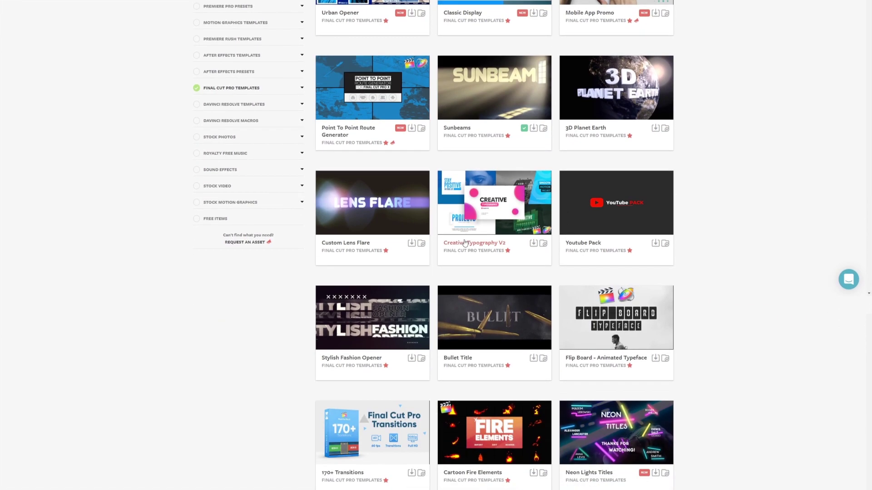
Step: Open the Creative Typography V2 template's product page from the Final Cut Pro Templates grid
left_click(464, 243)
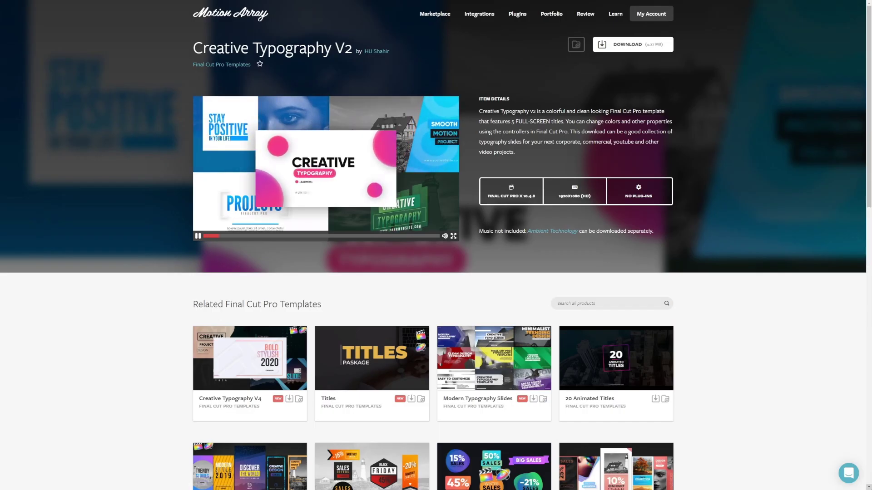